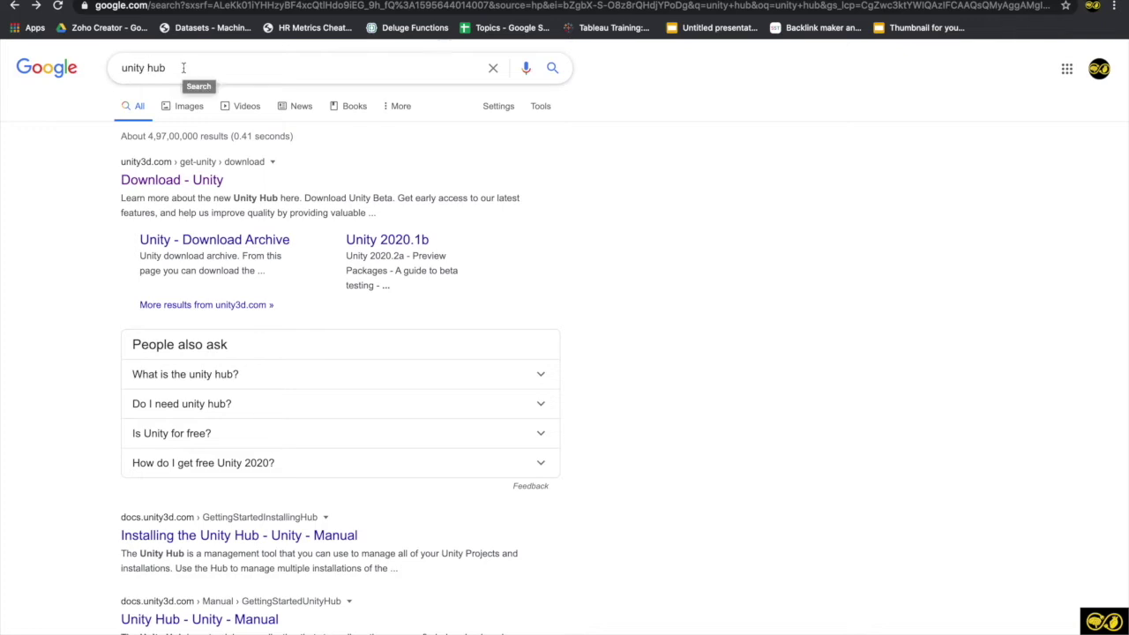
Open the Unity download page from the search results and launch Unity Hub
click(182, 185)
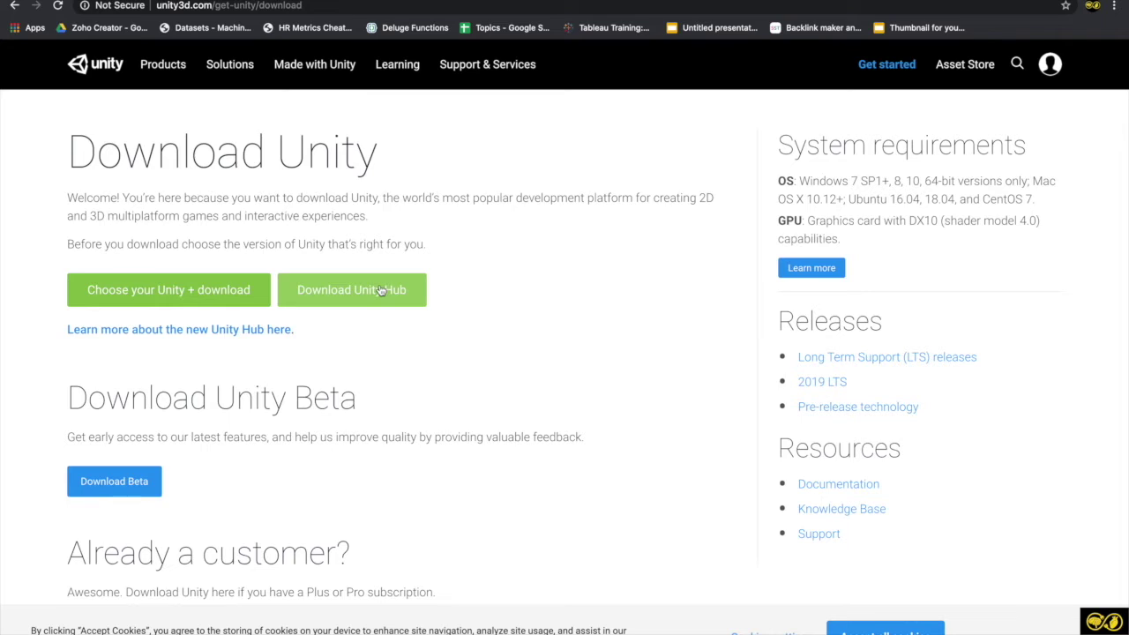
key(super+space)
text(uni)
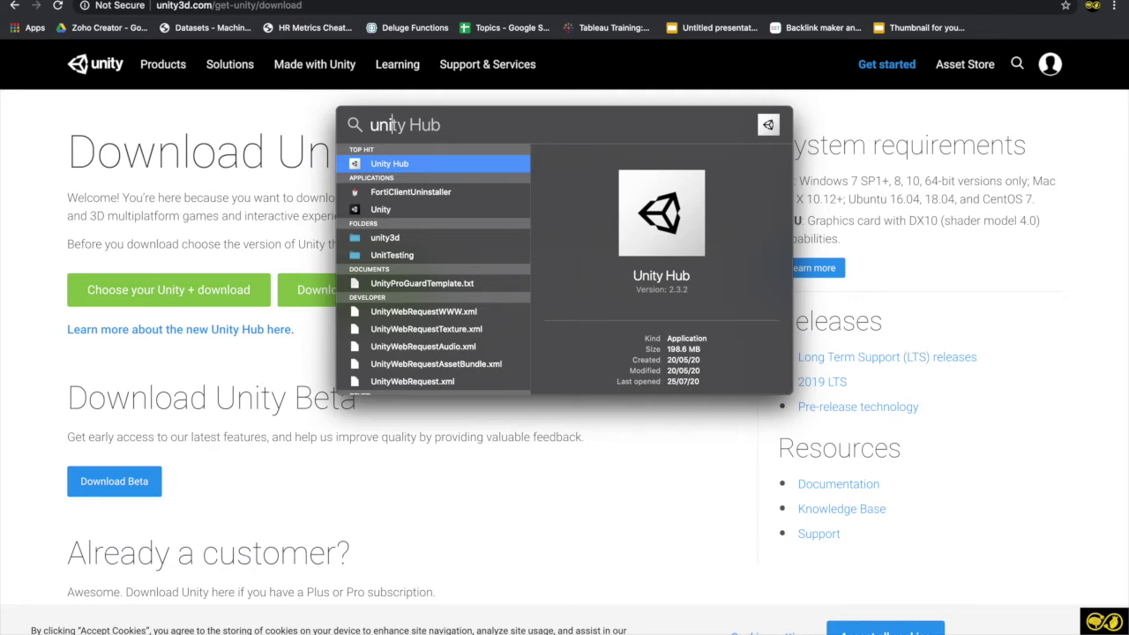
key(Return)
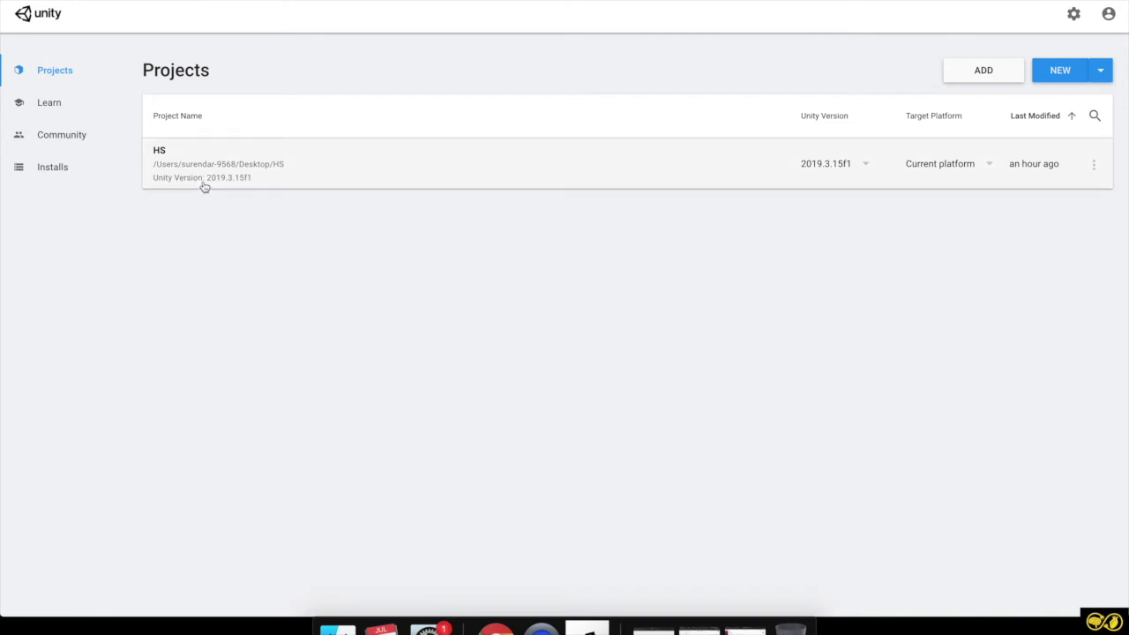
Open the installed Unity versions and bring up the releases available for a new install
click(57, 181)
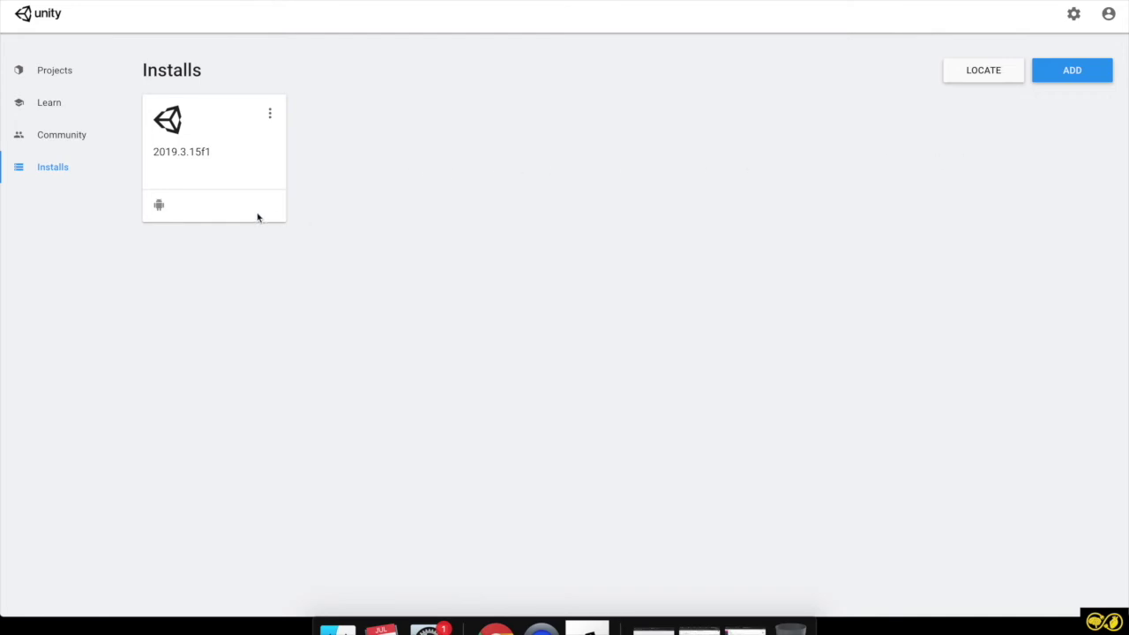
click(1071, 75)
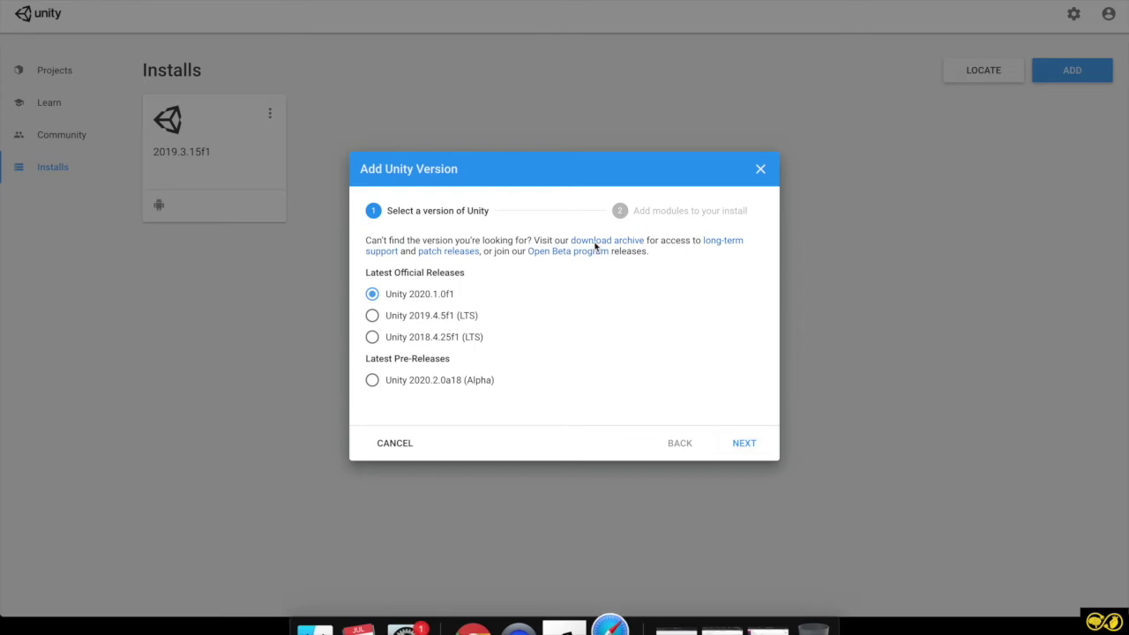
Switch to Safari and look through the Unity download archive's 5.x, 2017.x, 2018.x, 2019.x and 2020.x releases, then close the archive
click(607, 613)
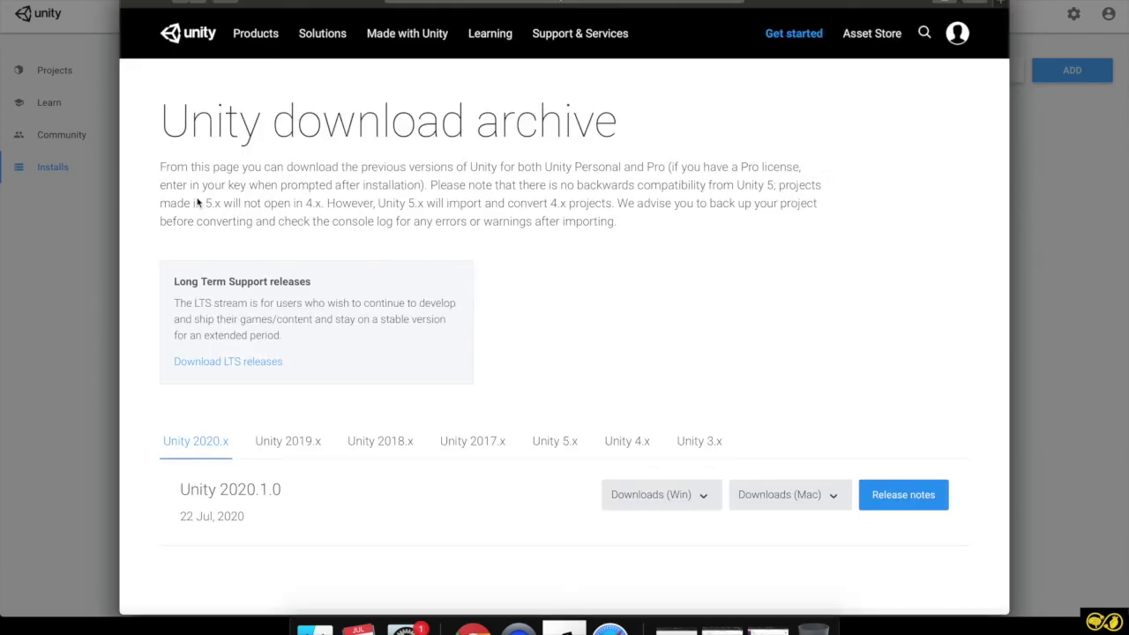
scroll(512, 282, down, 3)
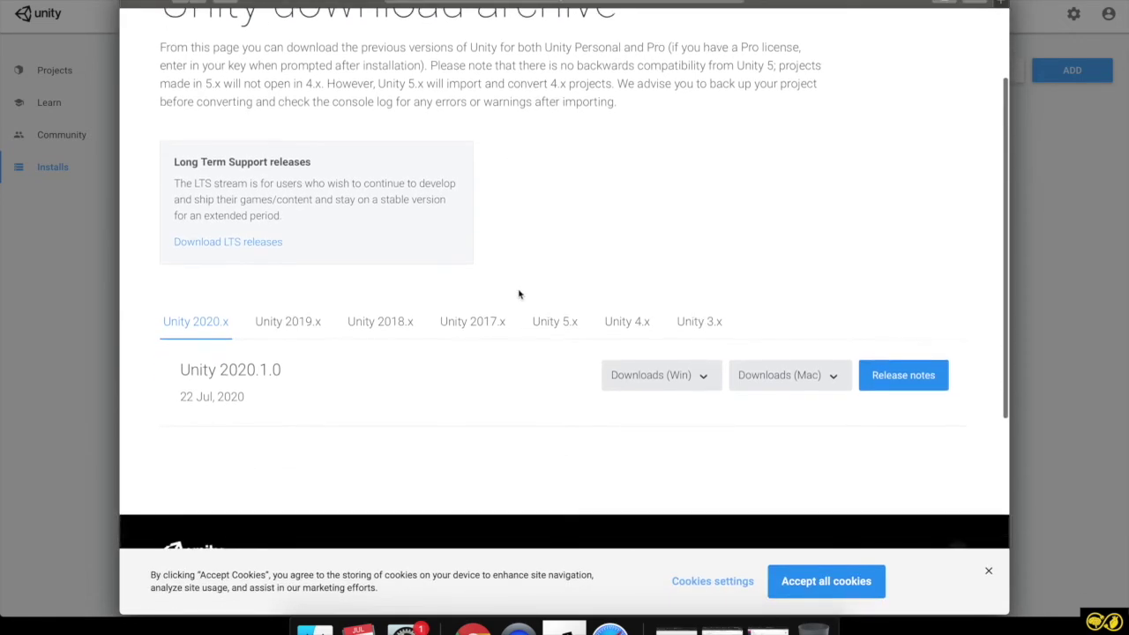
click(558, 325)
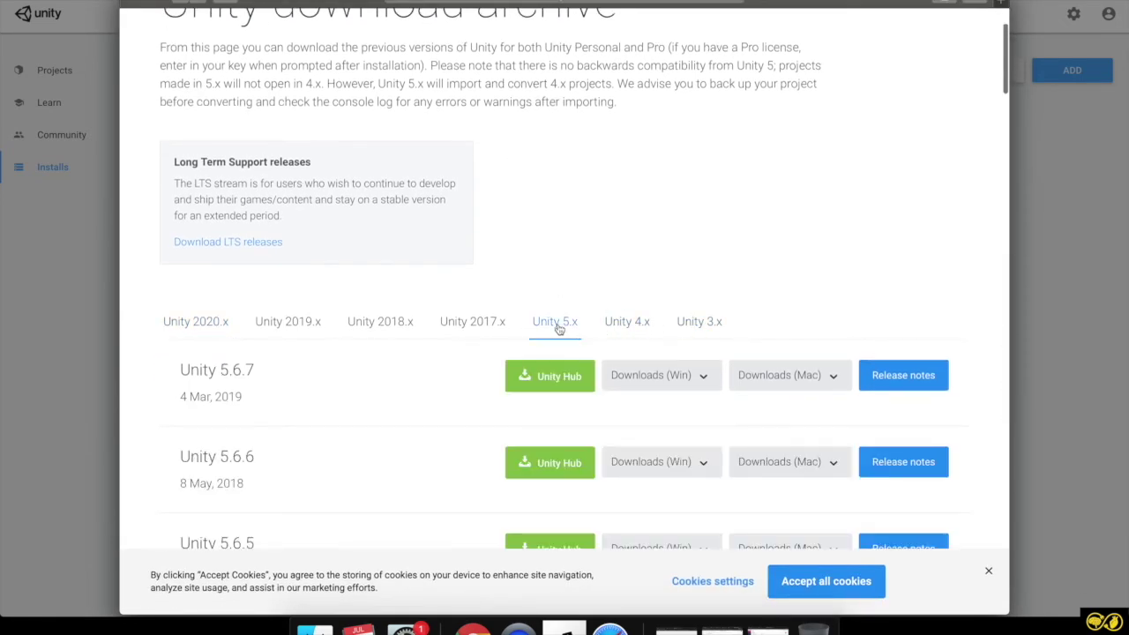
click(481, 326)
click(357, 326)
click(302, 323)
click(218, 327)
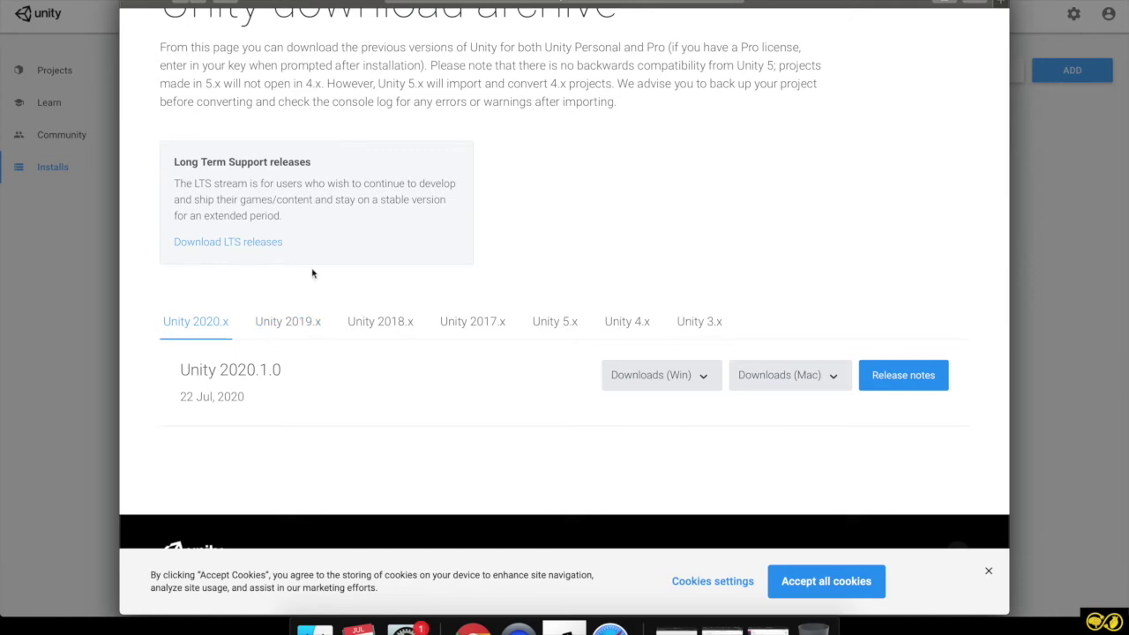
click(132, 3)
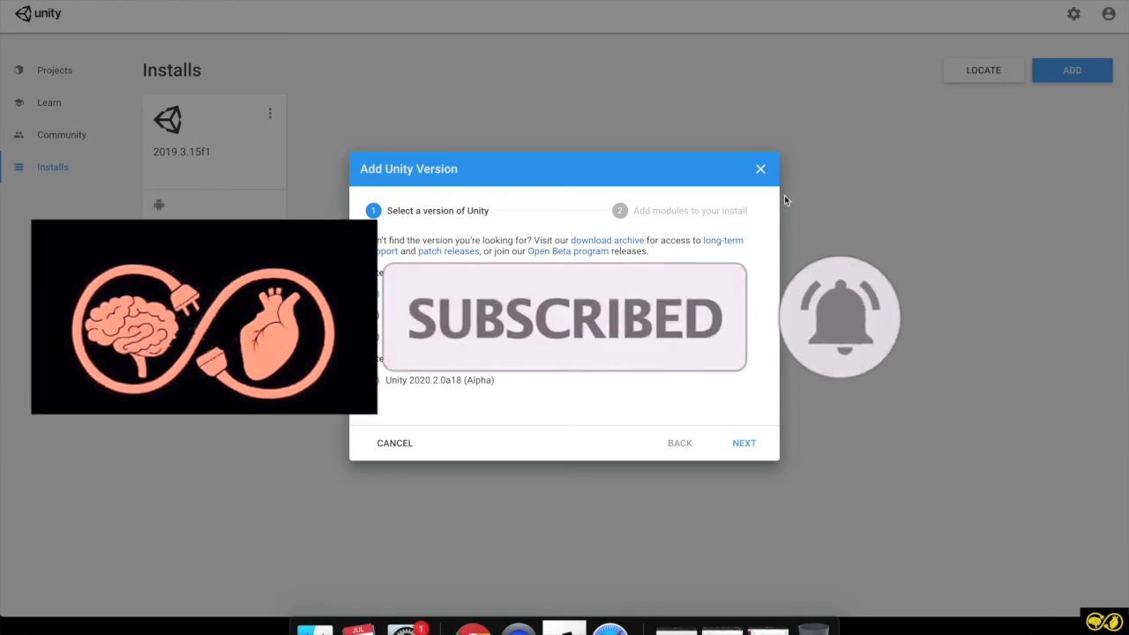
Dismiss the version selection and view the target platform options of the HS project
click(761, 170)
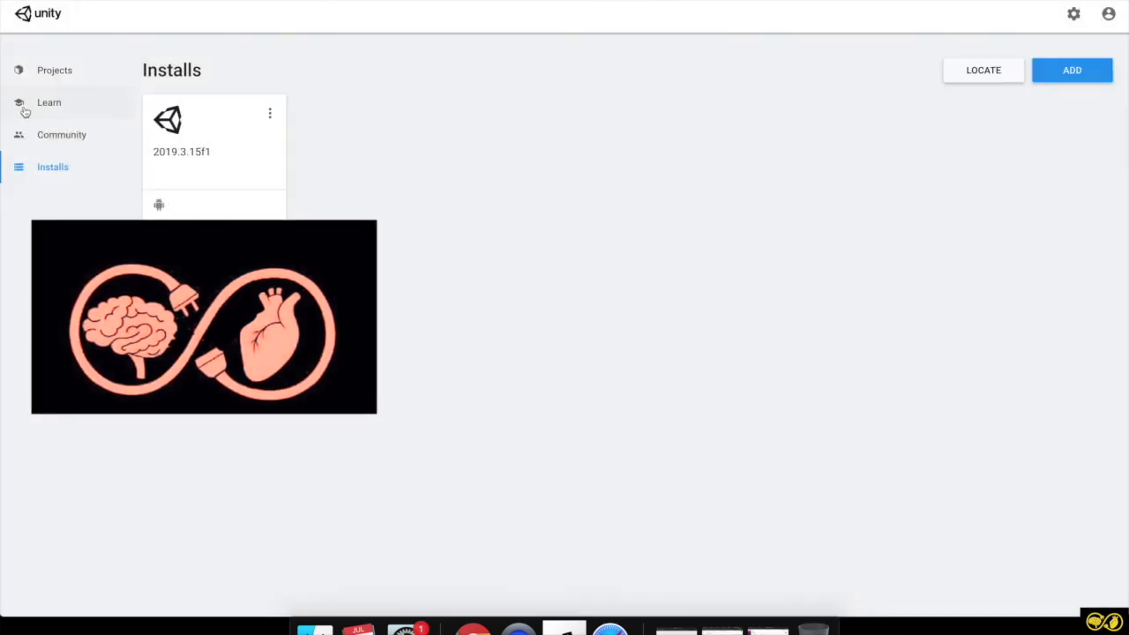
click(54, 78)
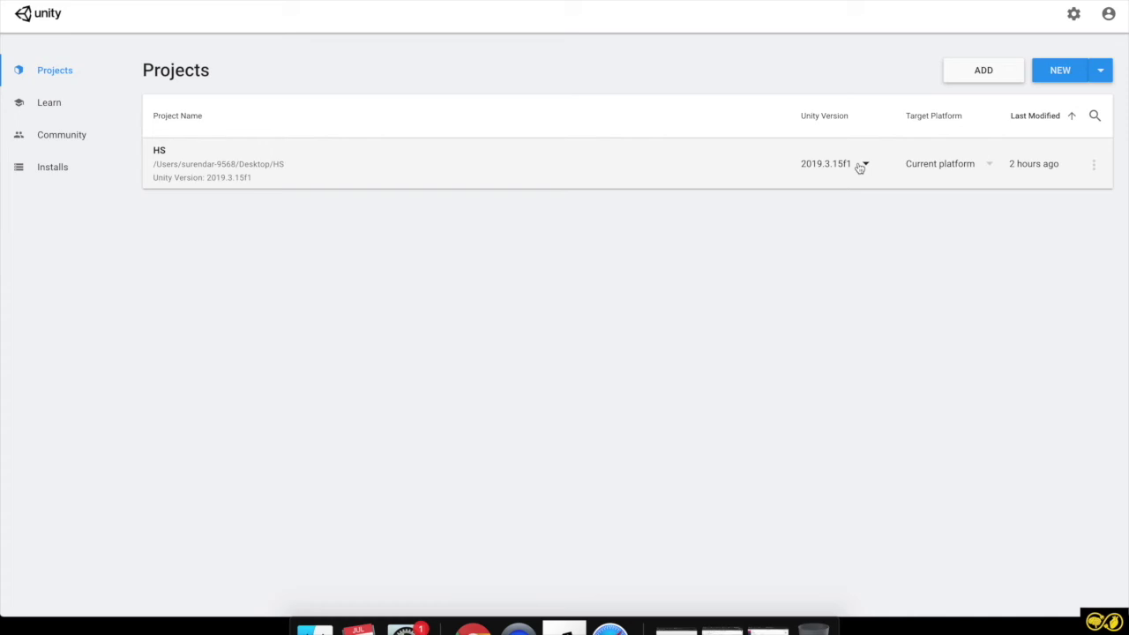
click(946, 165)
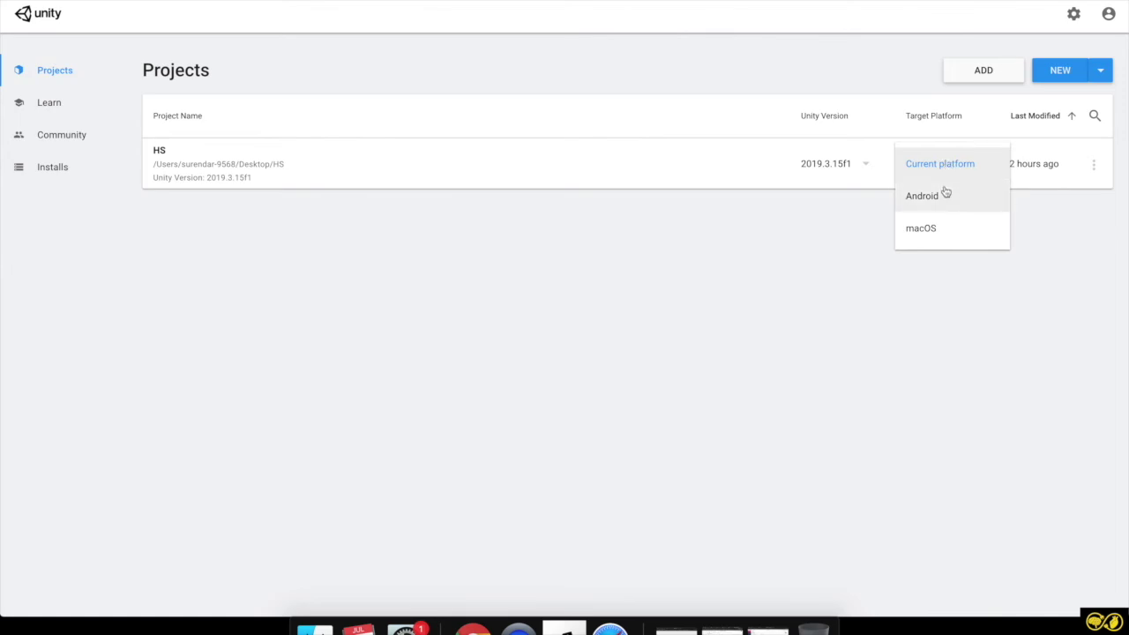
click(684, 329)
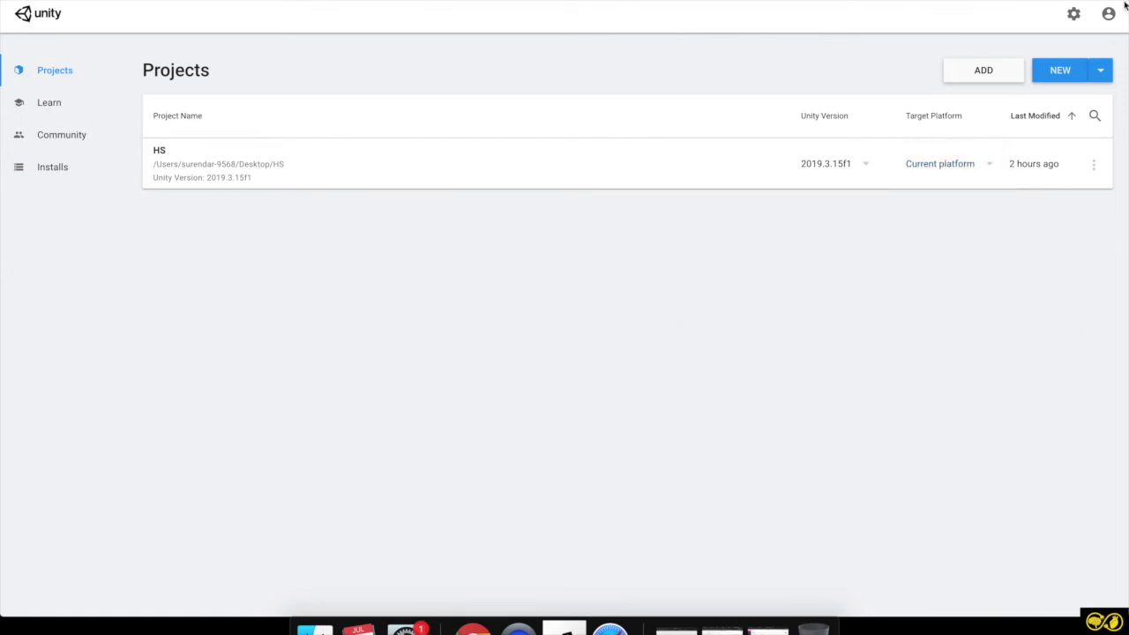
Start adding Unity 2020.1.0f1 and expand the components under its Android Build Support module
click(65, 179)
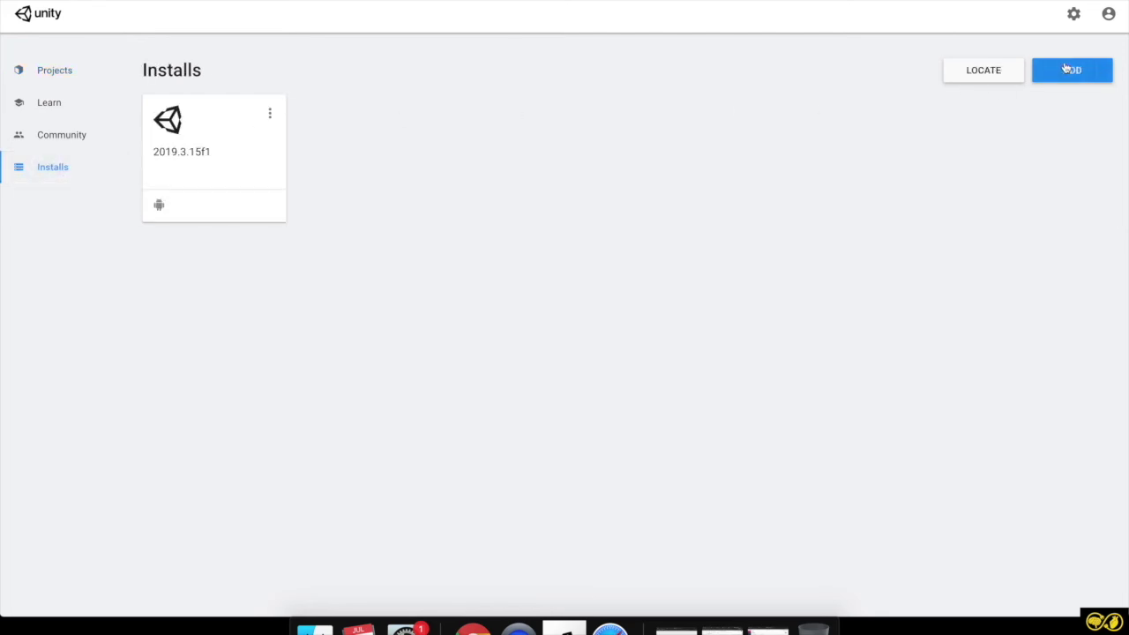
click(1069, 70)
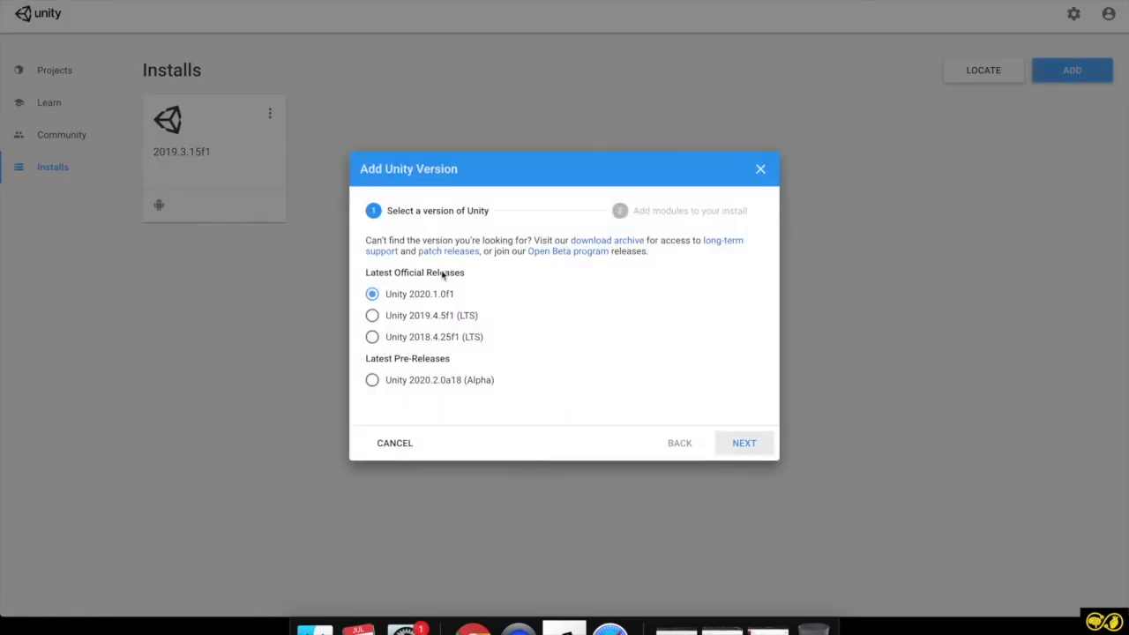
click(741, 443)
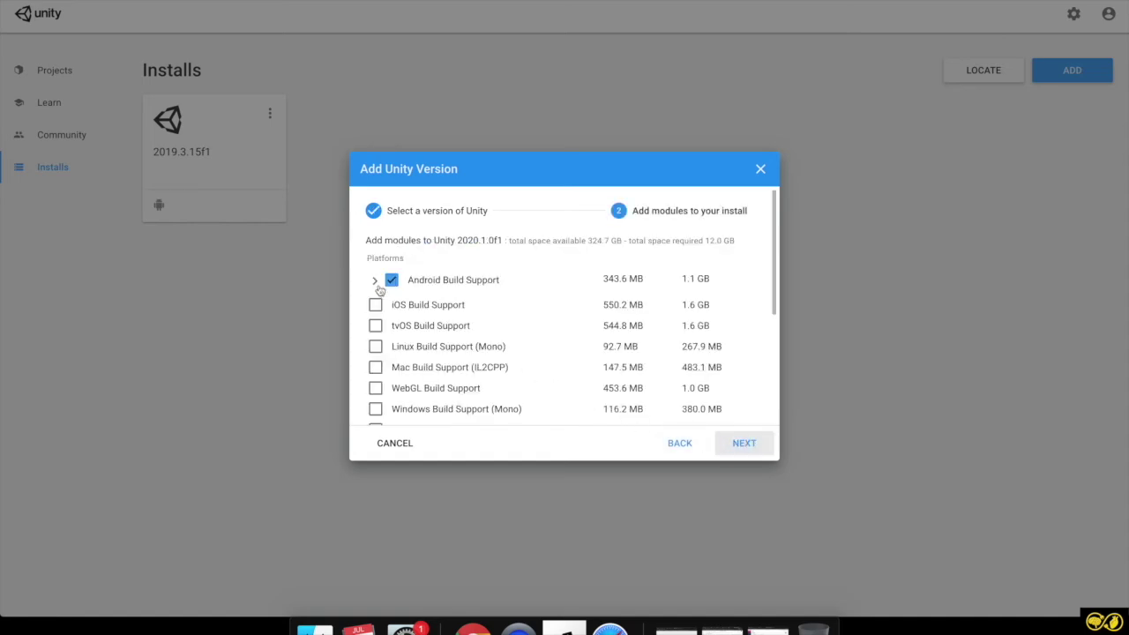
click(374, 281)
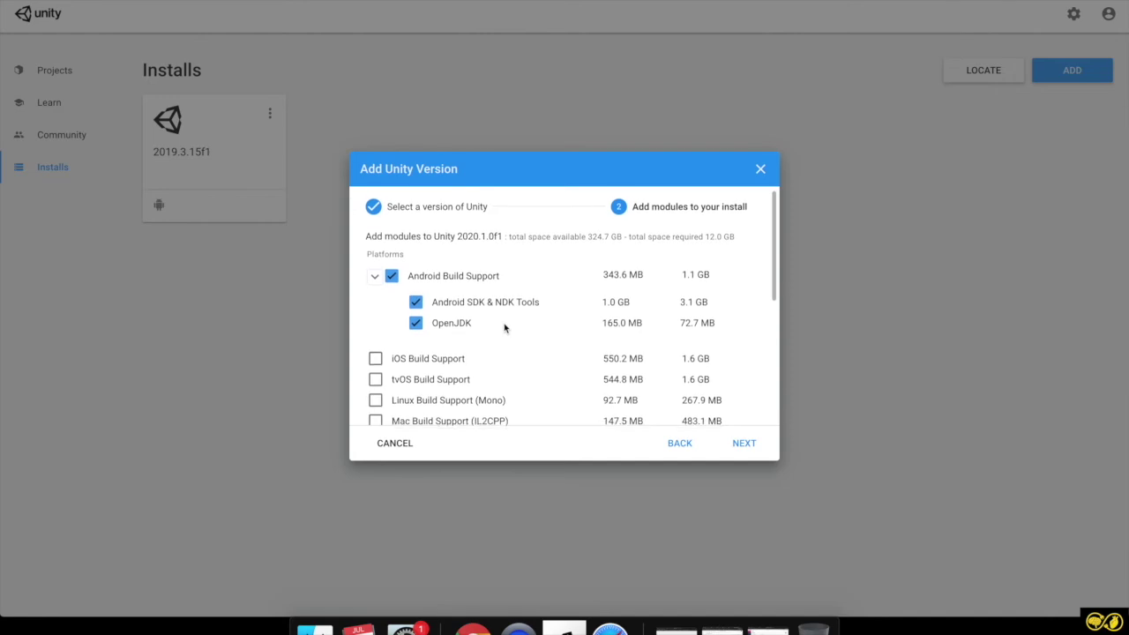
scroll(505, 328, down, 2)
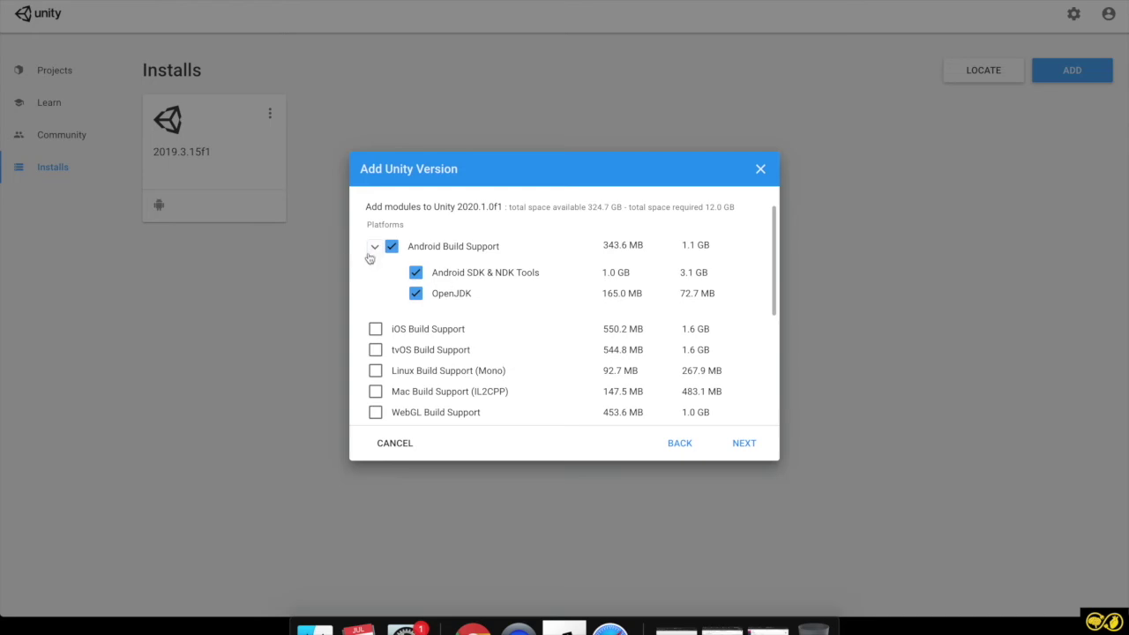
Select the iOS, tvOS, Linux, Mac, WebGL, Windows and Lumin OS build support modules for the new version and abandon the installation
click(375, 329)
scroll(394, 344, down, 1)
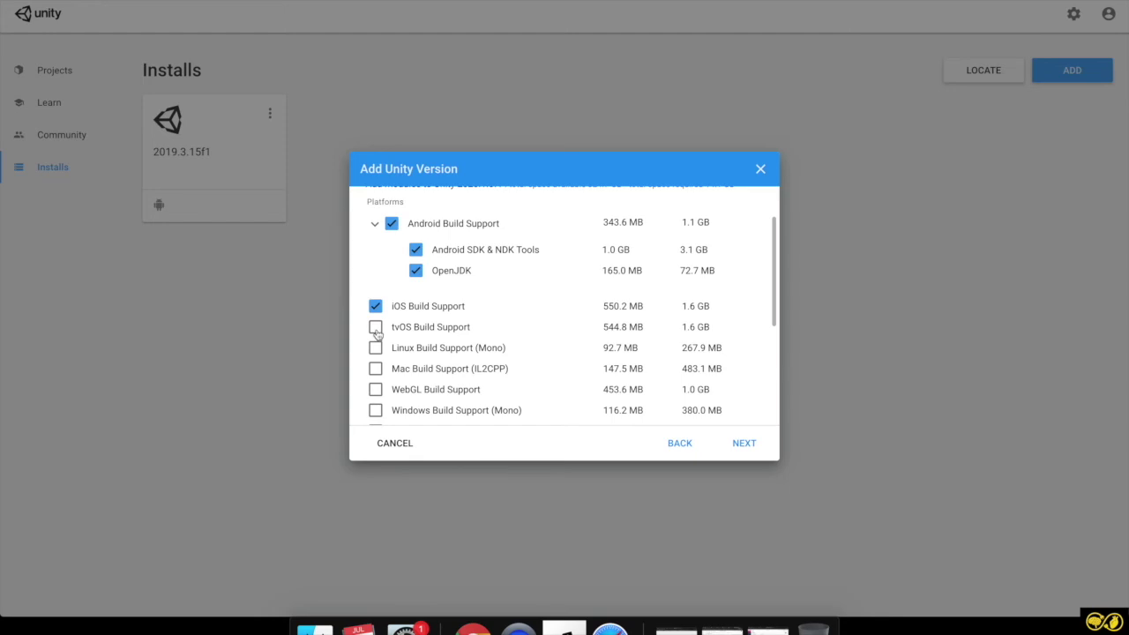
click(376, 328)
click(375, 348)
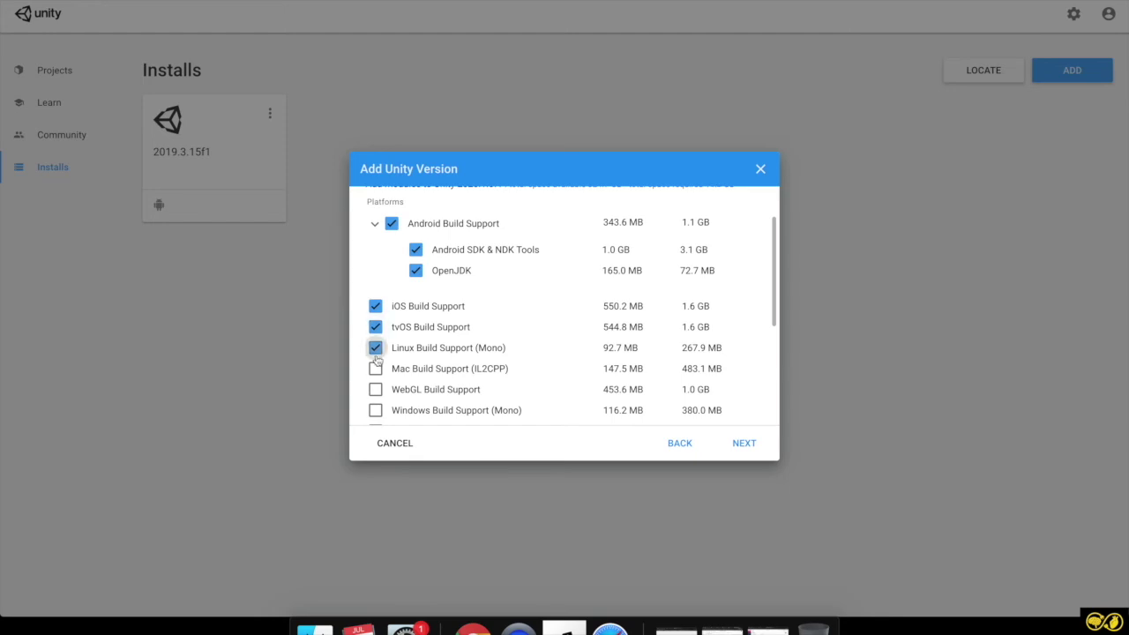
click(376, 371)
click(376, 390)
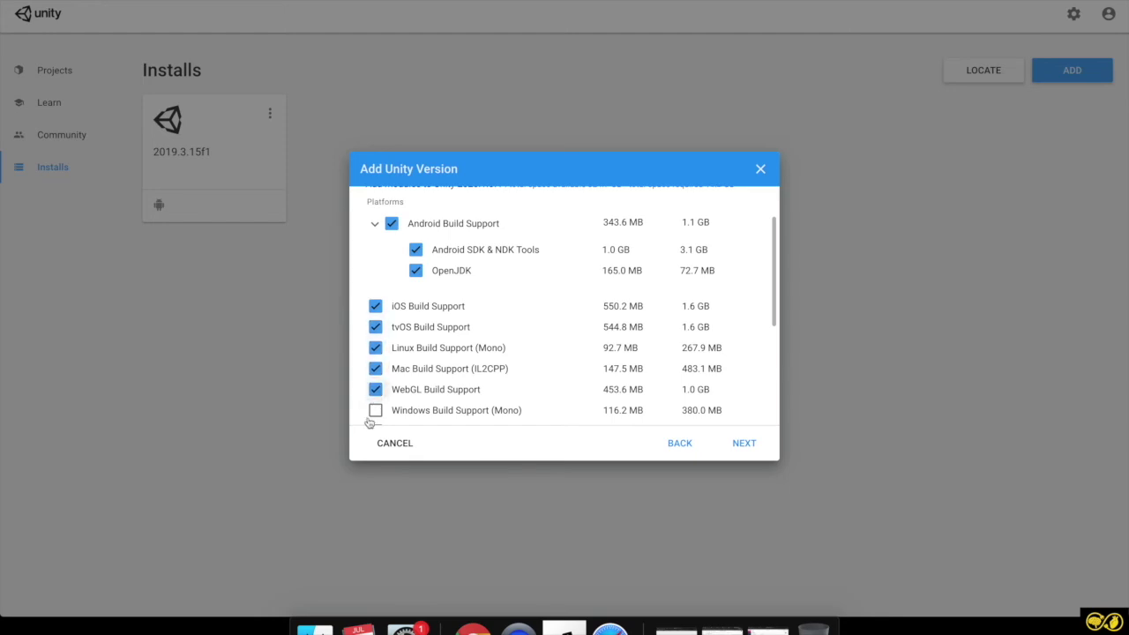
click(376, 411)
scroll(461, 371, down, 4)
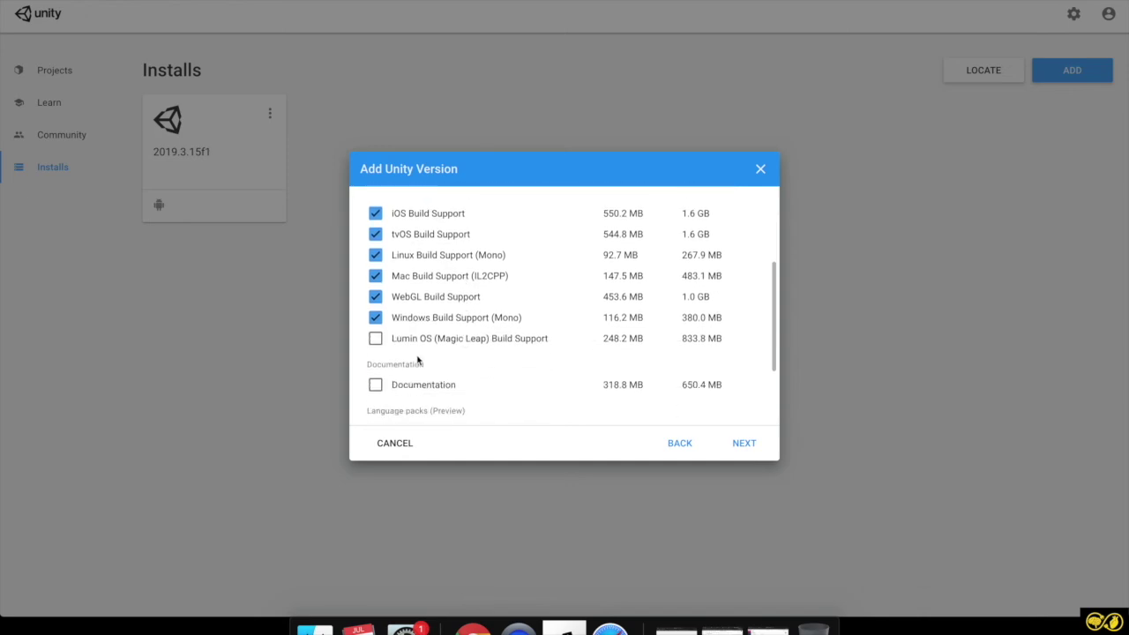
click(376, 341)
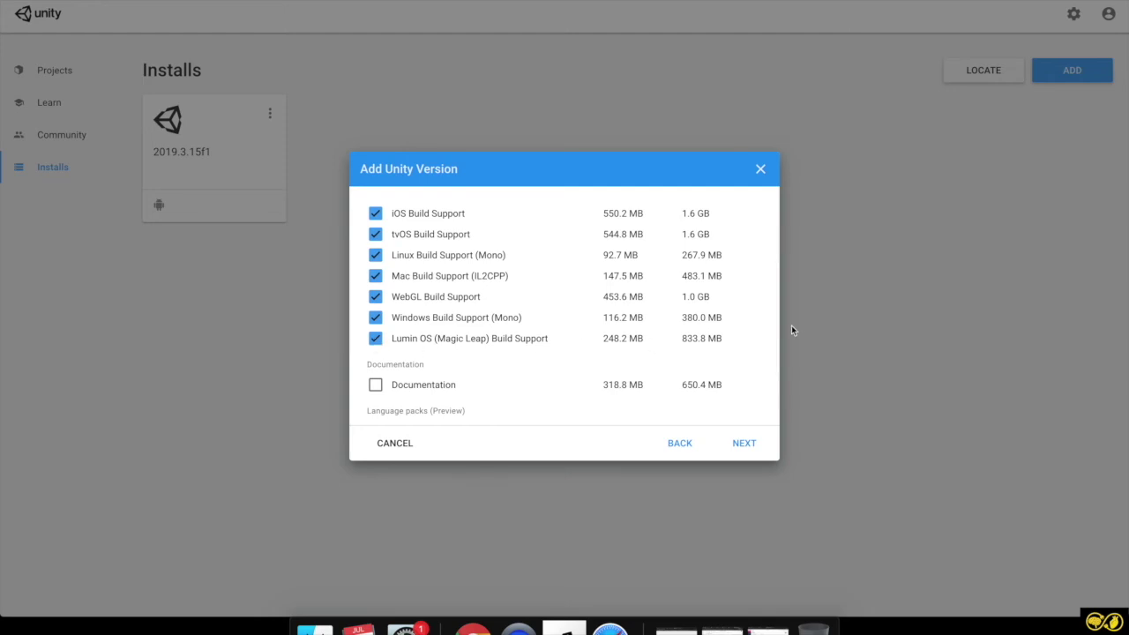
click(759, 170)
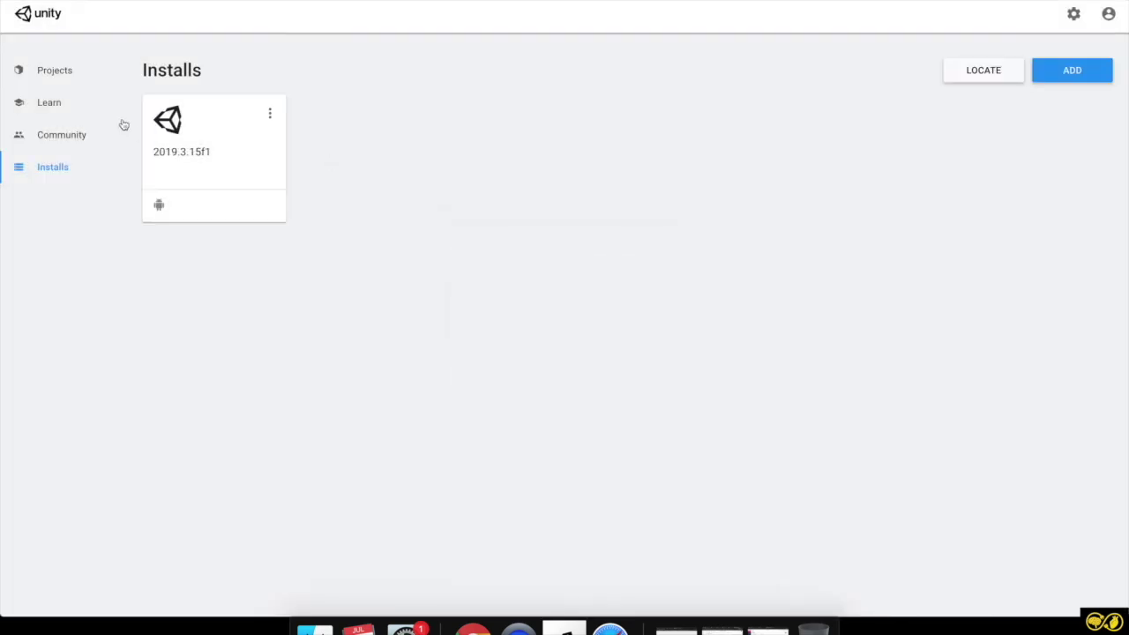
Open the HS project in the Unity editor and bring up its build settings
click(44, 71)
click(264, 165)
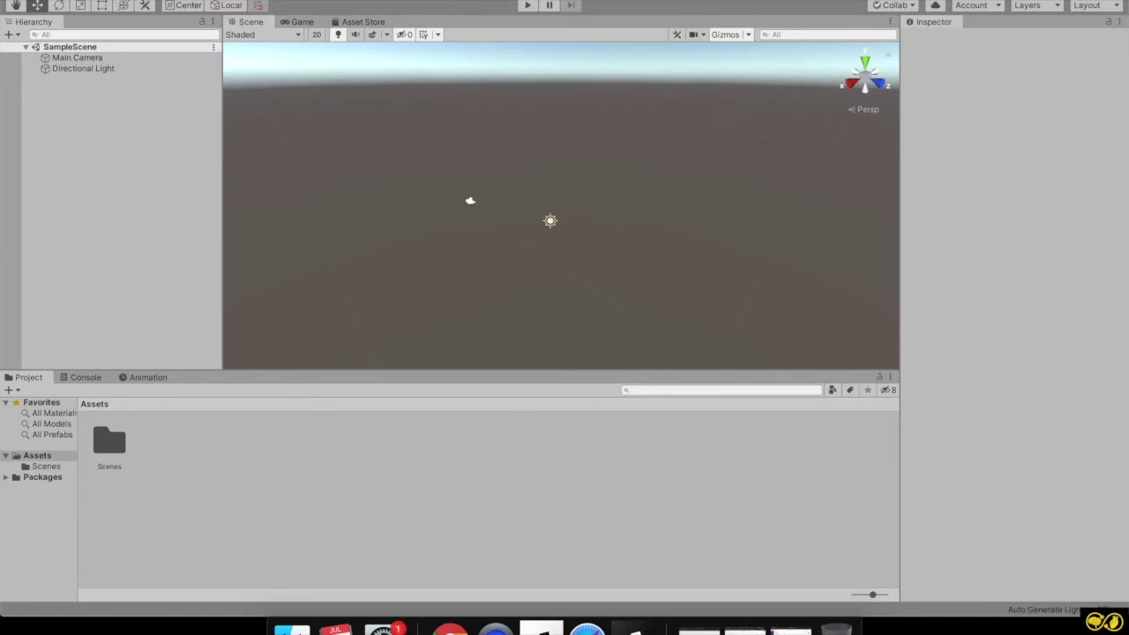
click(78, 0)
click(95, 102)
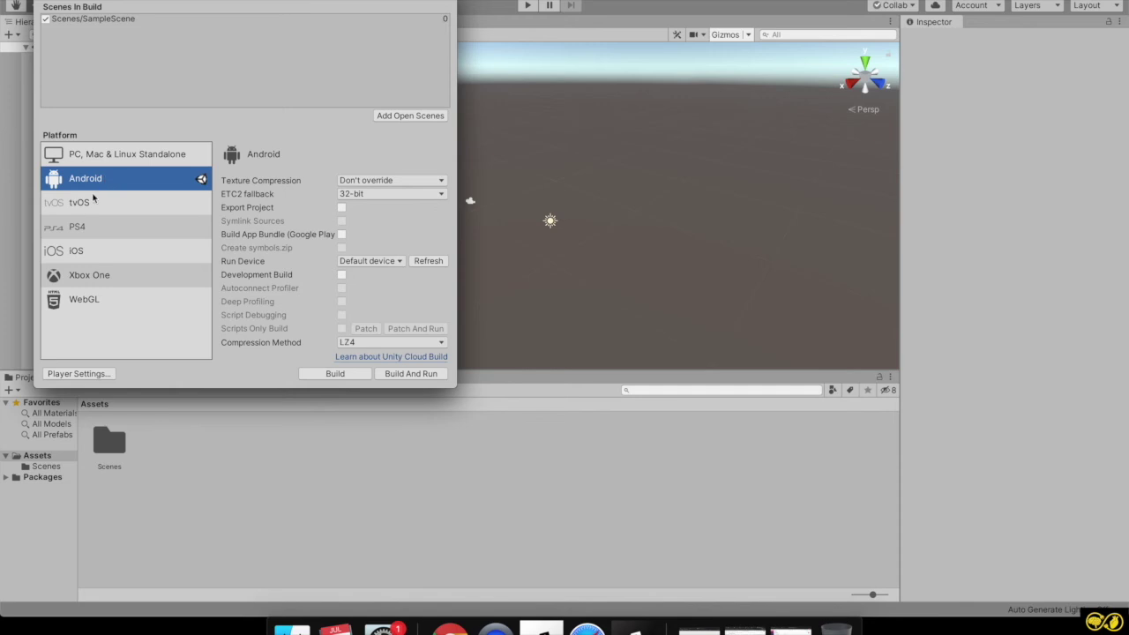
Check the iOS and Android build options and switch the project's platform to PC, Mac & Linux Standalone
click(89, 254)
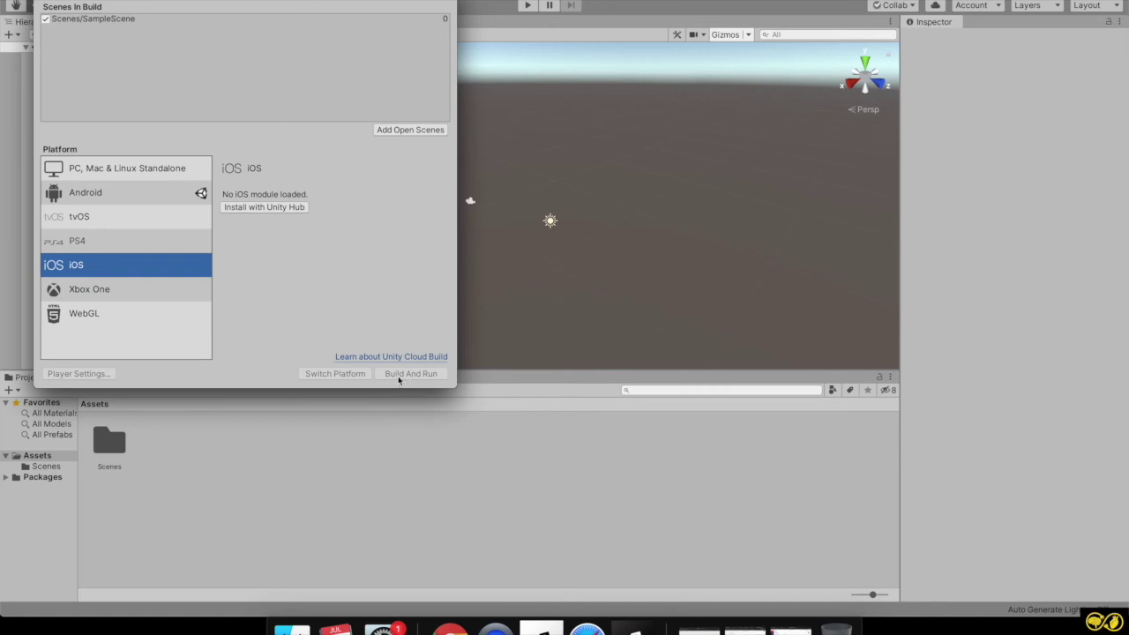
click(140, 191)
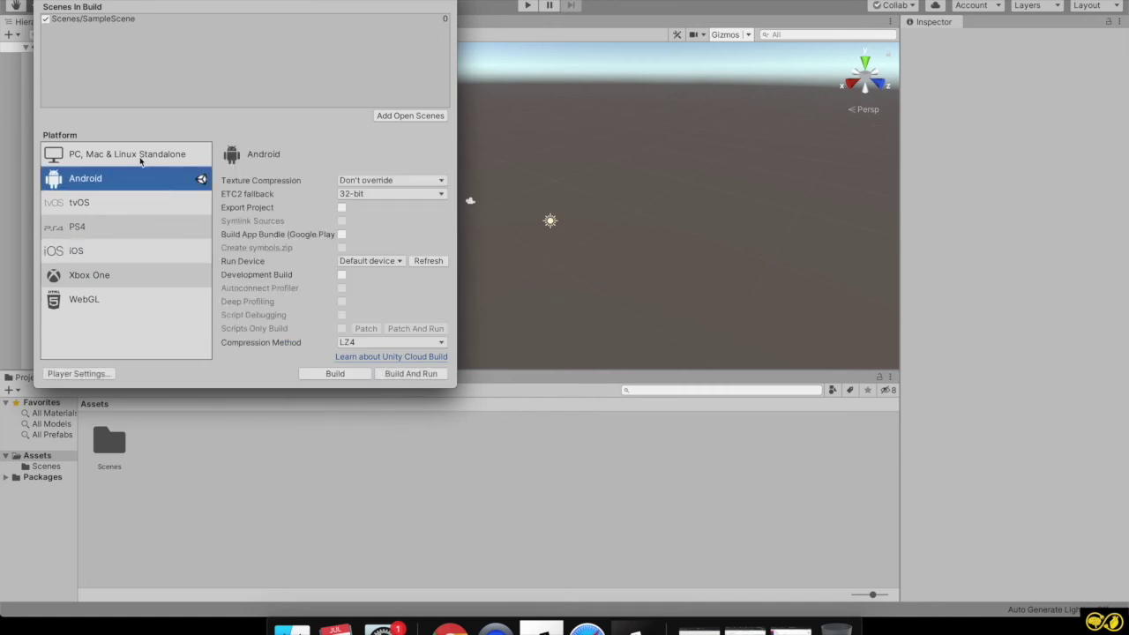
click(139, 158)
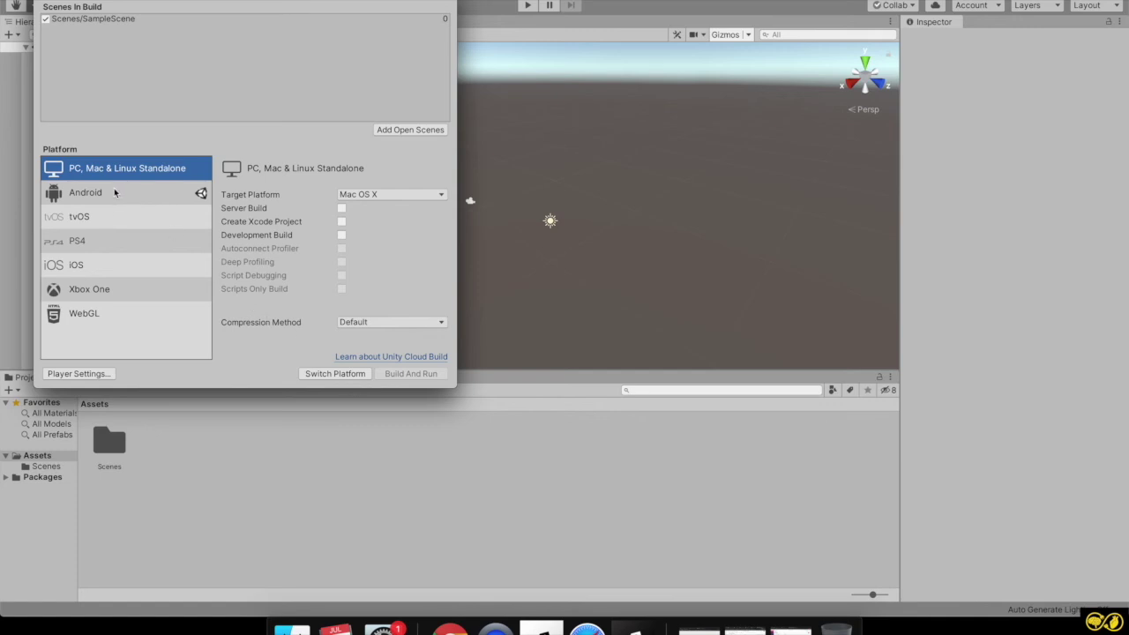
click(345, 375)
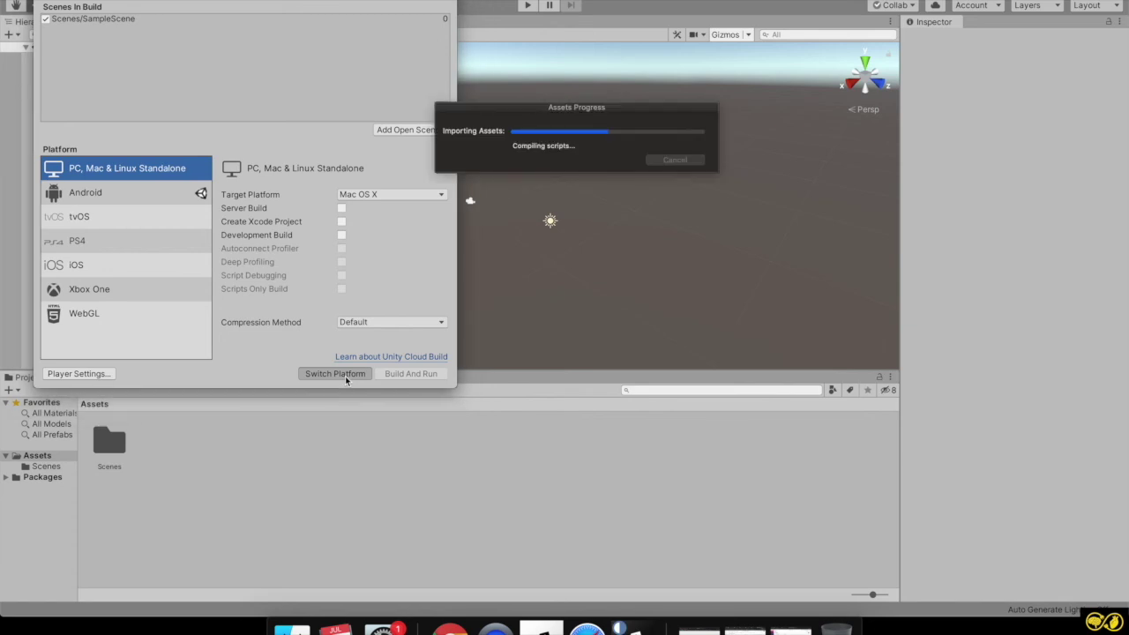